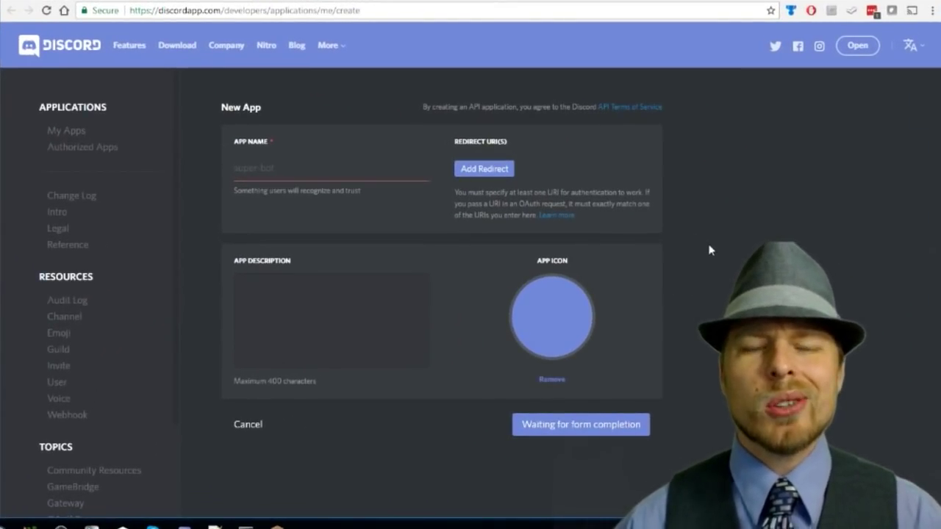
Create a new Discord developer application named Effect
click(431, 5)
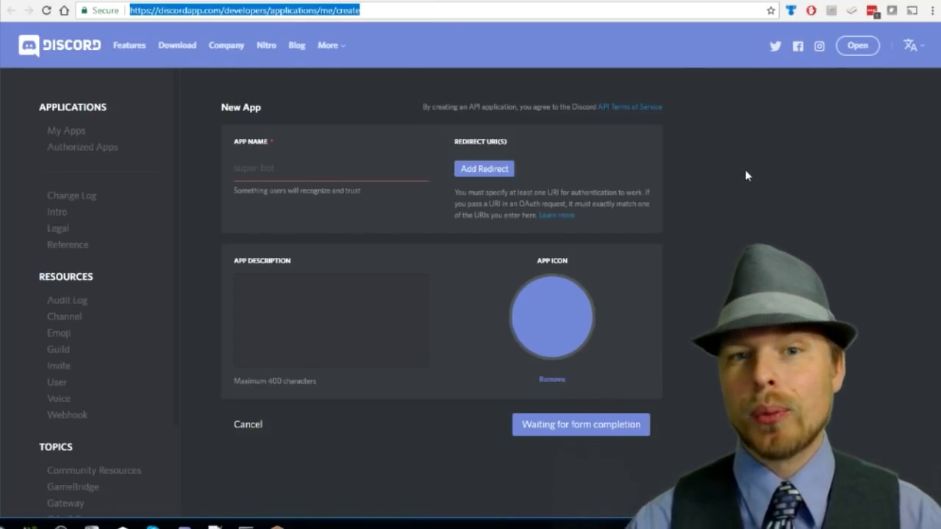
click(404, 177)
text(Effect)
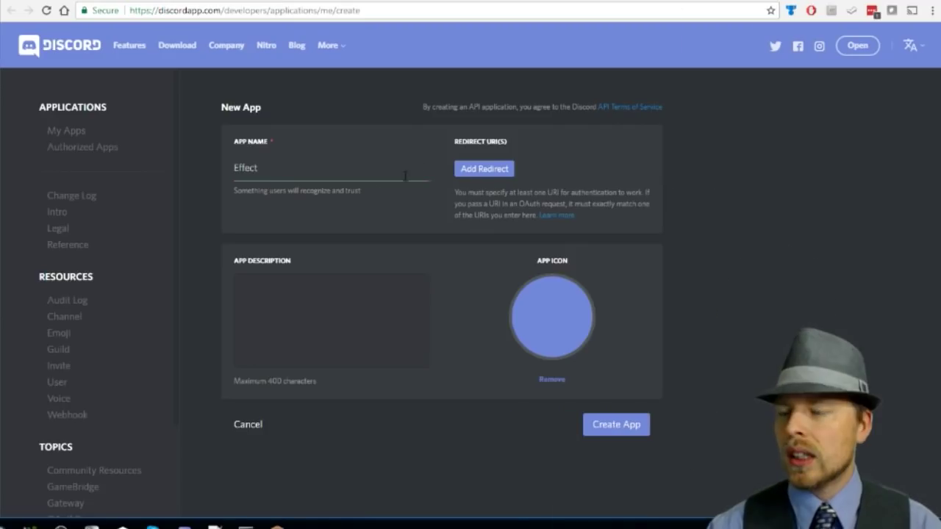
click(622, 425)
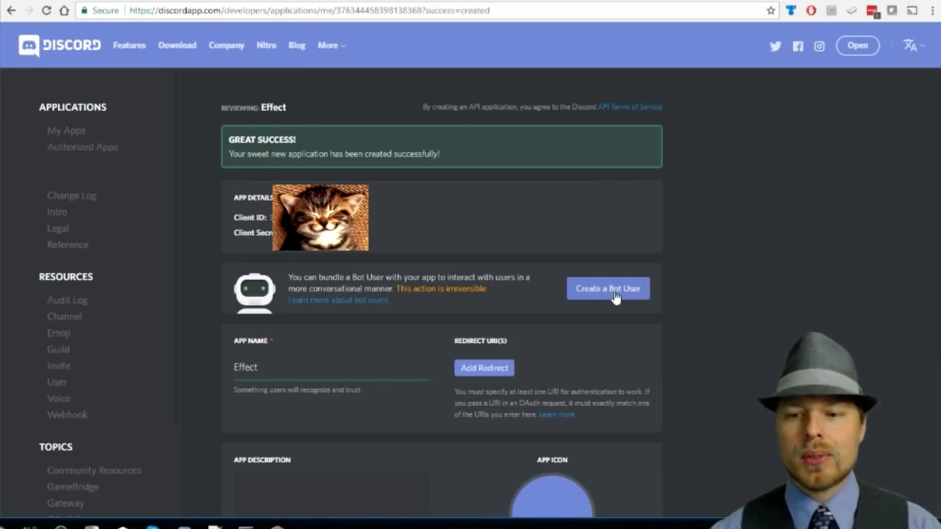
Create a bot user for the Effect application, reveal its token and select the whole token for copying
click(614, 296)
click(583, 316)
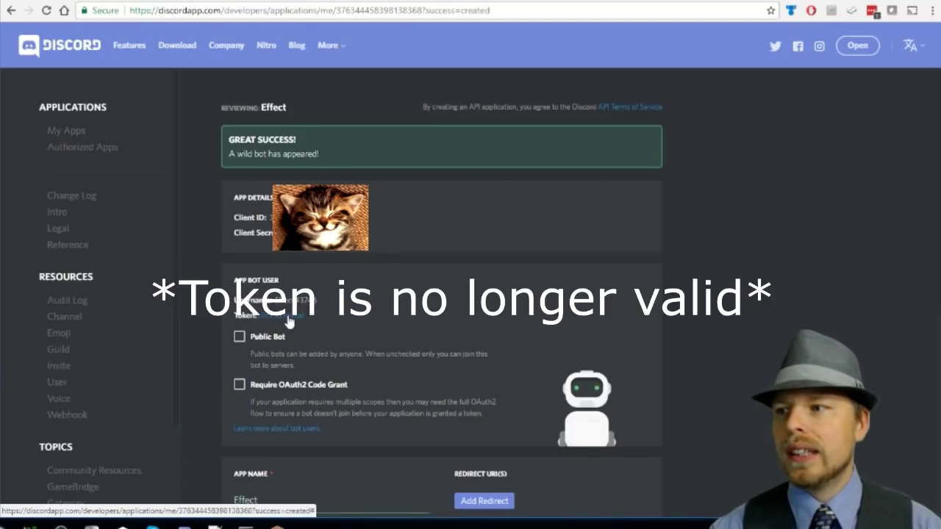
click(287, 316)
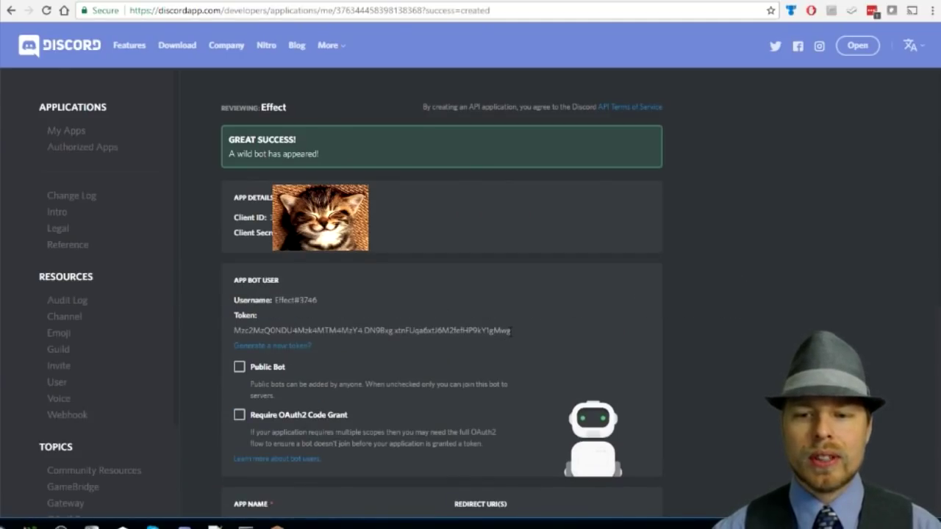
drag(511, 330, 234, 330)
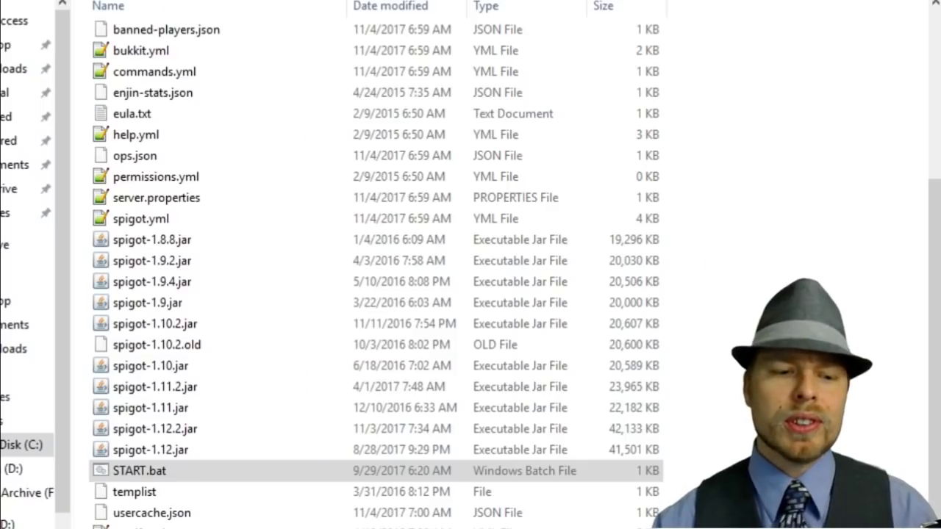
In File Explorer, open the Spigot server's plugins folder and locate DiscordSRV-Build-15.4.jar
click(140, 470)
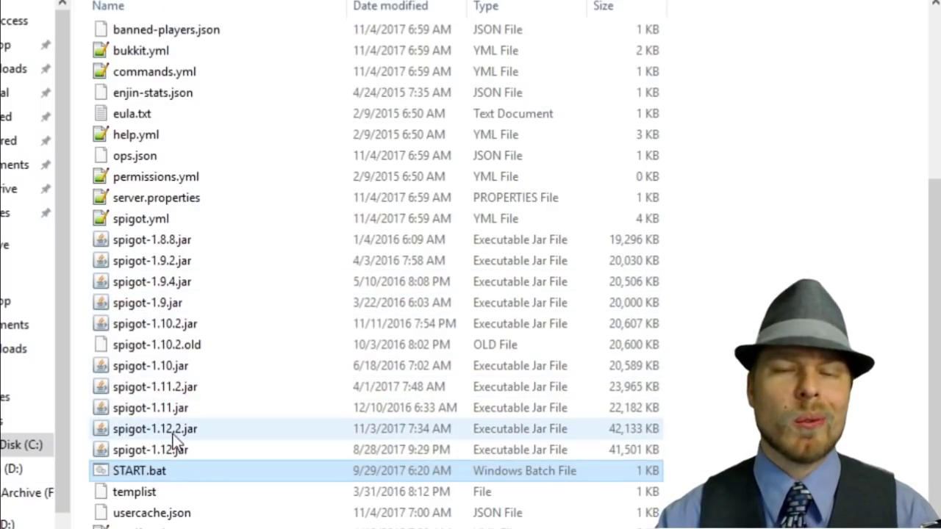
scroll(173, 432, up, 4)
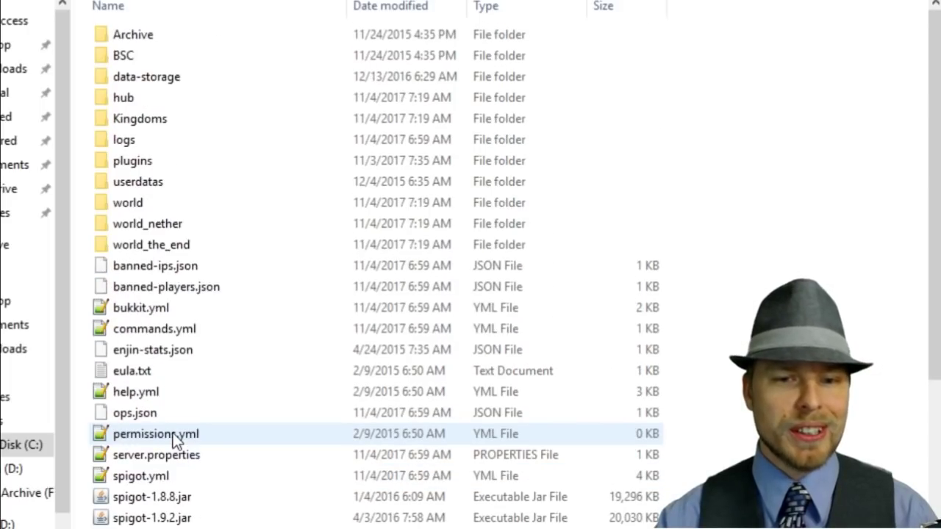
click(150, 161)
double_click(156, 162)
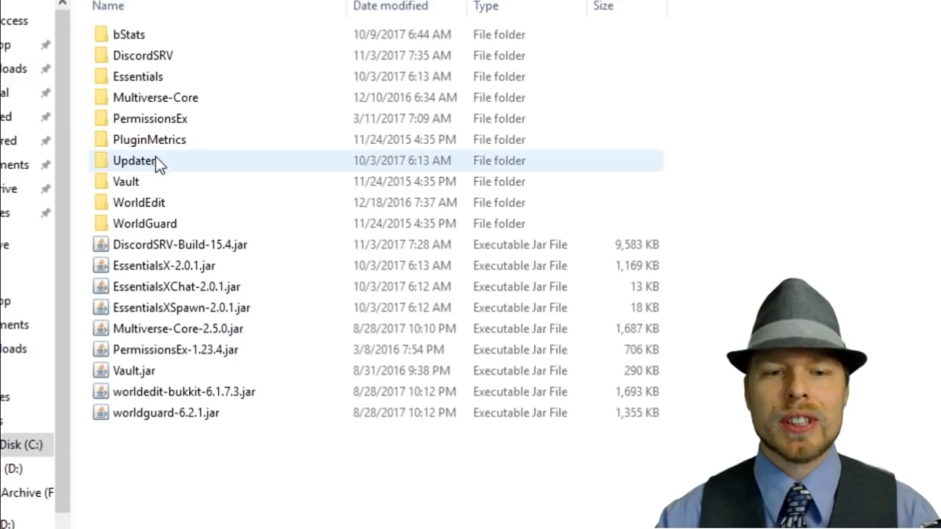
click(172, 245)
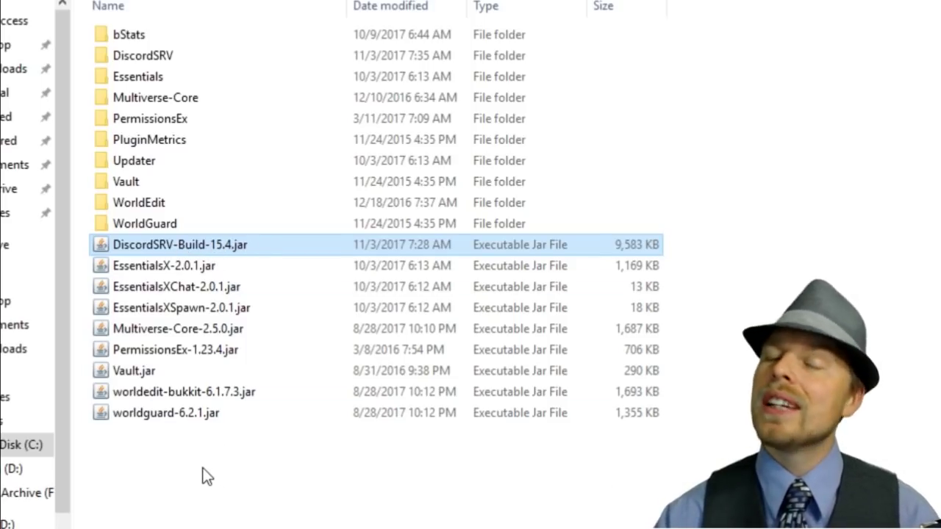
Open config.yml from the DiscordSRV plugin folder in the text editor
click(154, 47)
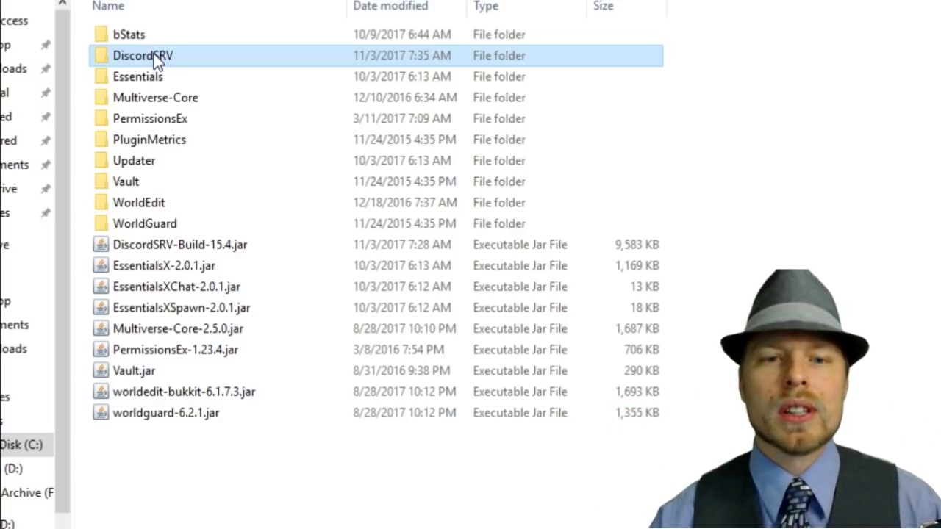
double_click(153, 55)
click(164, 64)
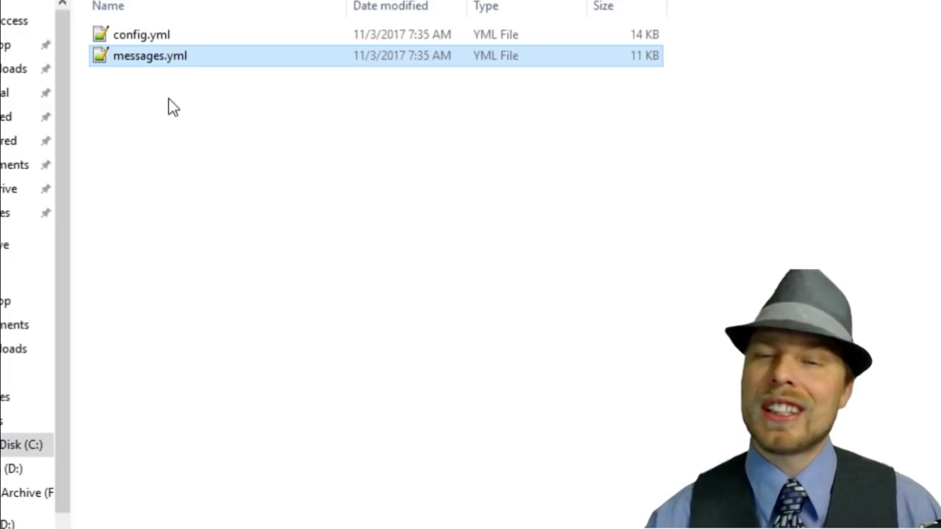
click(160, 44)
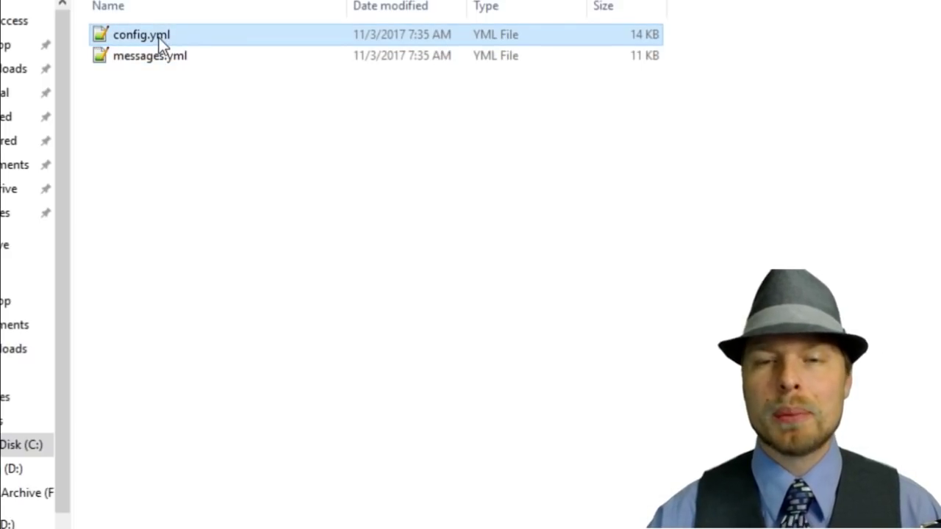
double_click(159, 37)
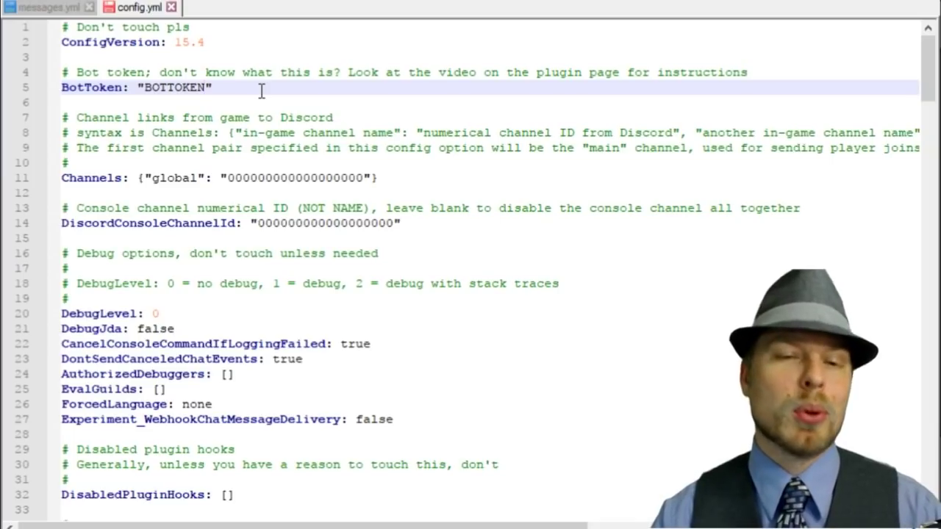
Replace the BOTTOKEN placeholder in the BotToken setting with the copied bot token and save config.yml
key(Left)
key(ctrl+shift+Left)
key(ctrl+v)
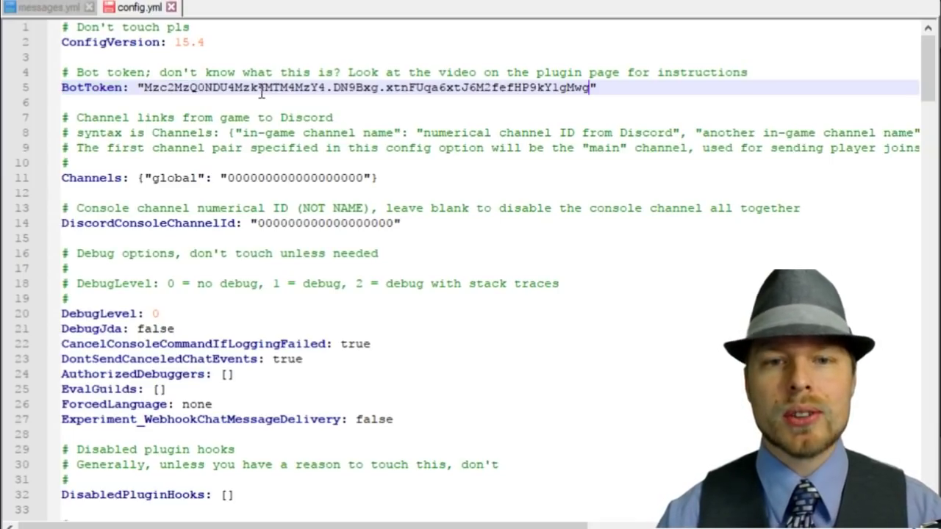
key(ctrl+s)
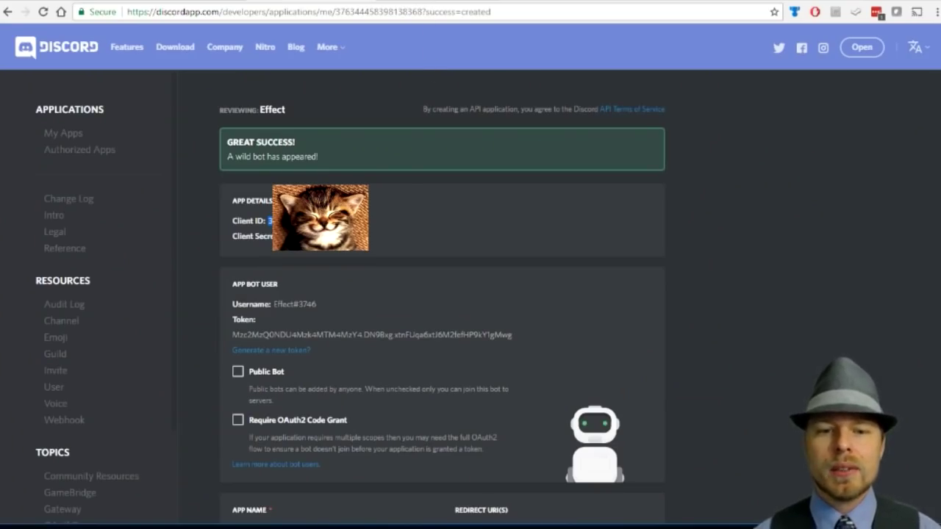
Use the app's client ID on the bot authorization page to authorize Effect for the Koz 4 Christ server, completing the captcha
right_click(322, 221)
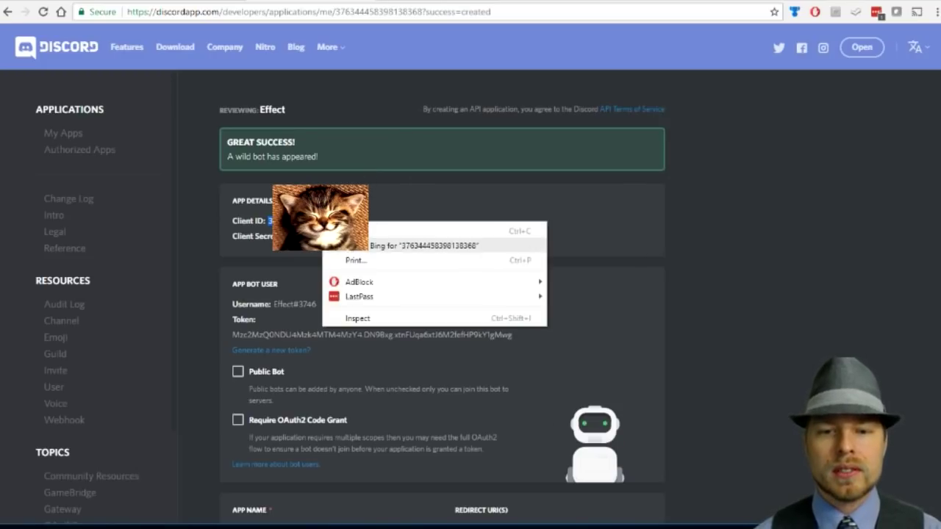
click(346, 231)
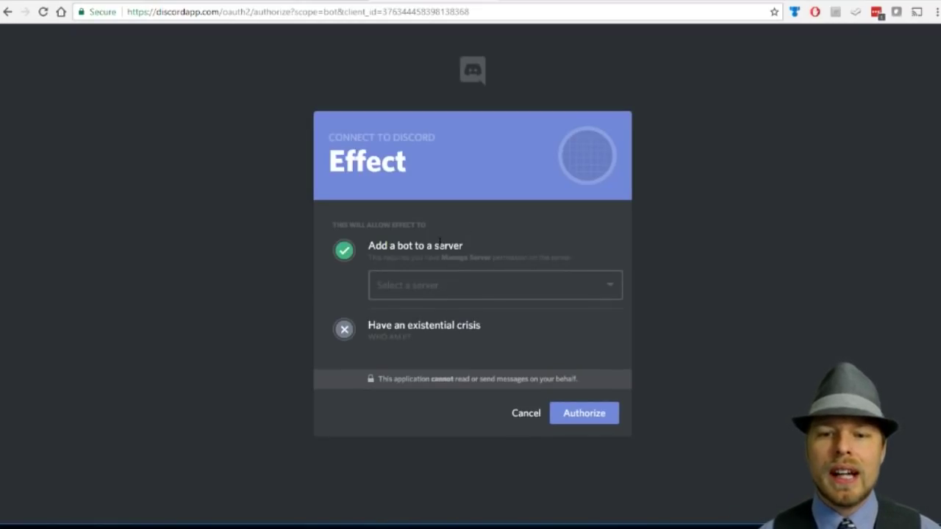
click(609, 287)
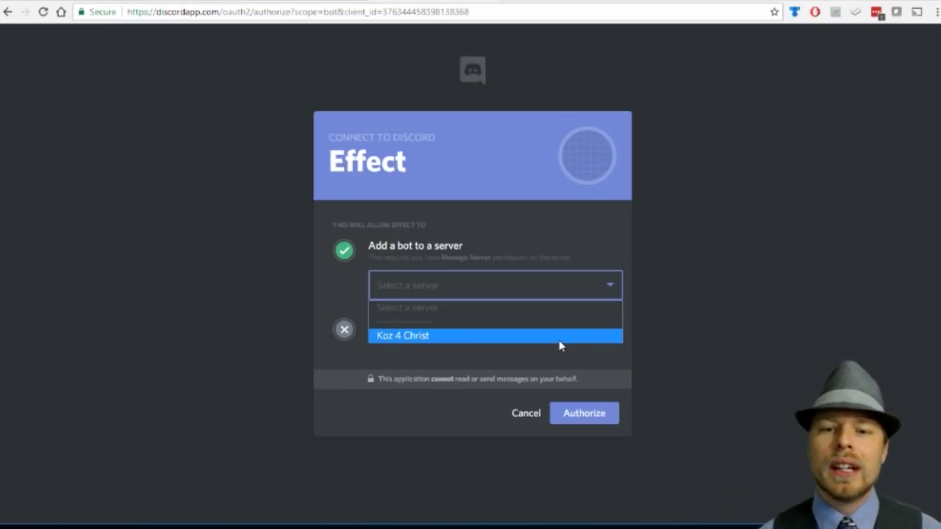
click(410, 336)
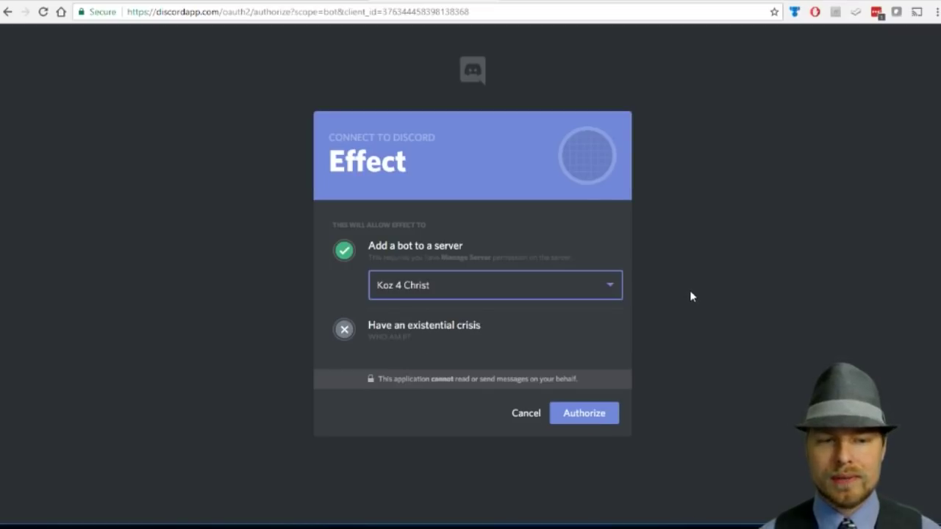
click(592, 422)
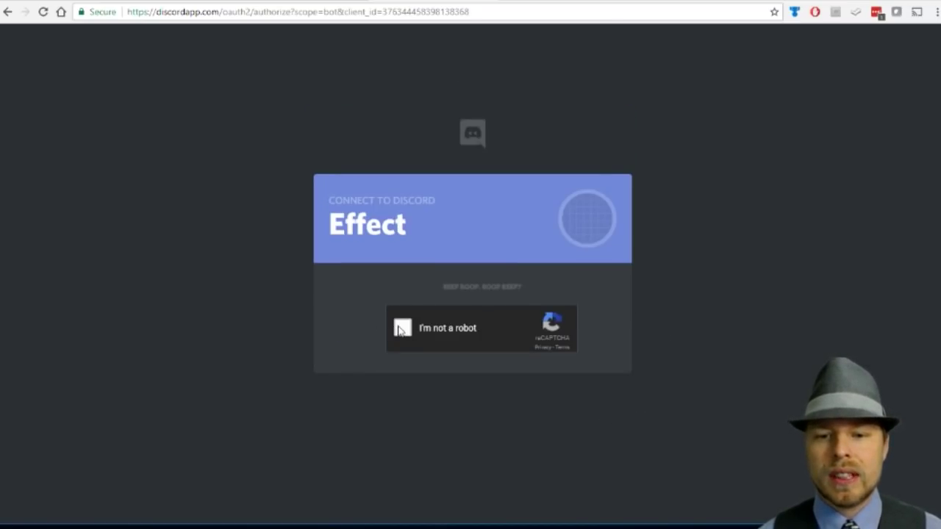
click(400, 330)
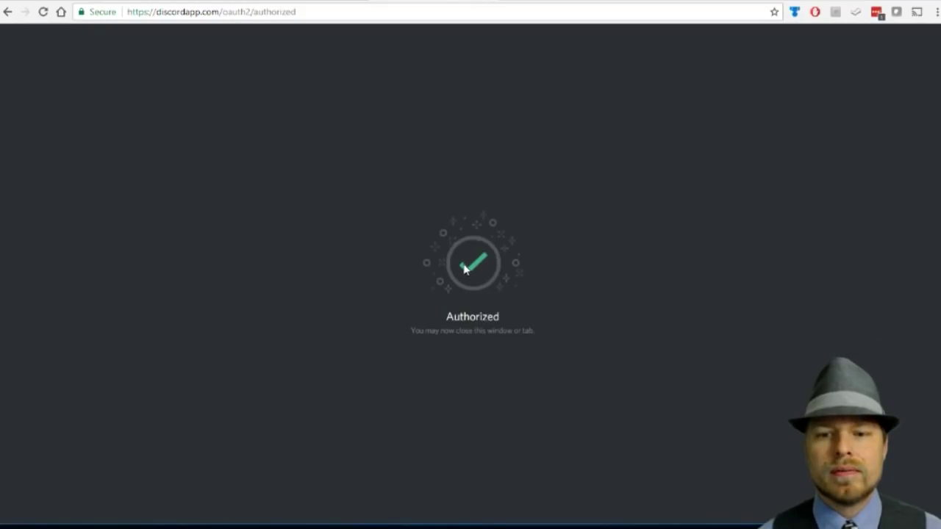
Switch to the Discord app and enable Developer Mode in the appearance settings
key(alt+Tab)
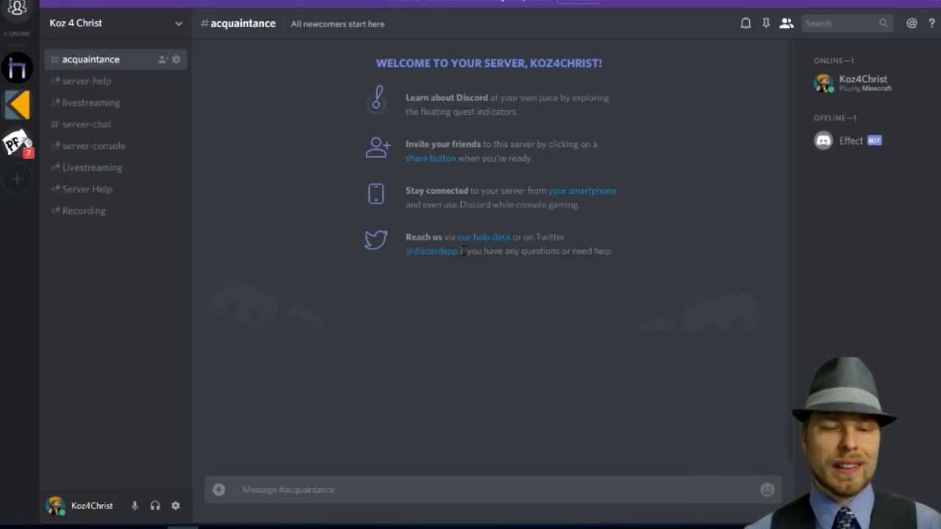
click(177, 509)
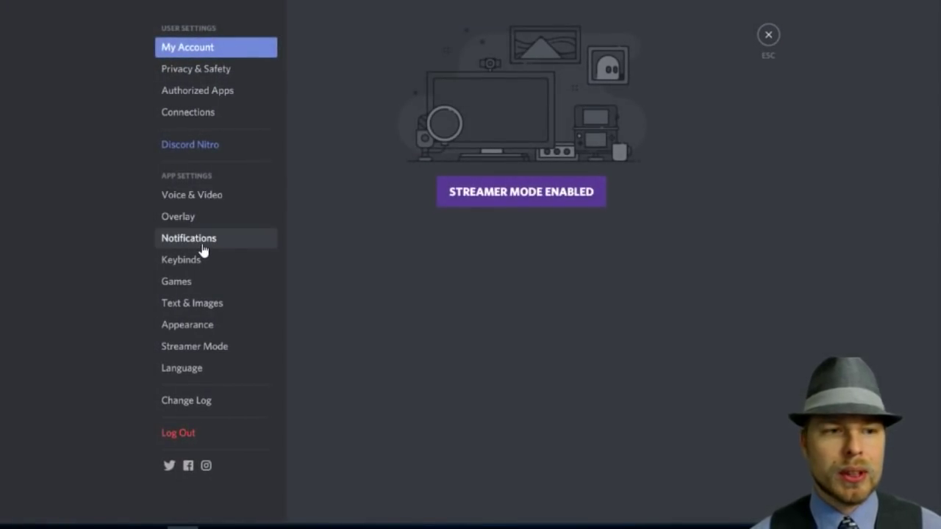
click(209, 324)
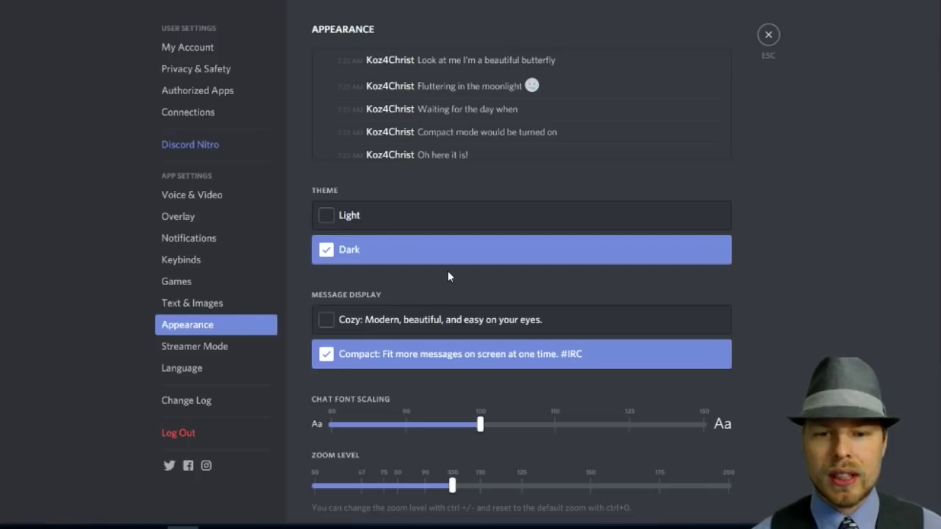
scroll(448, 277, down, 5)
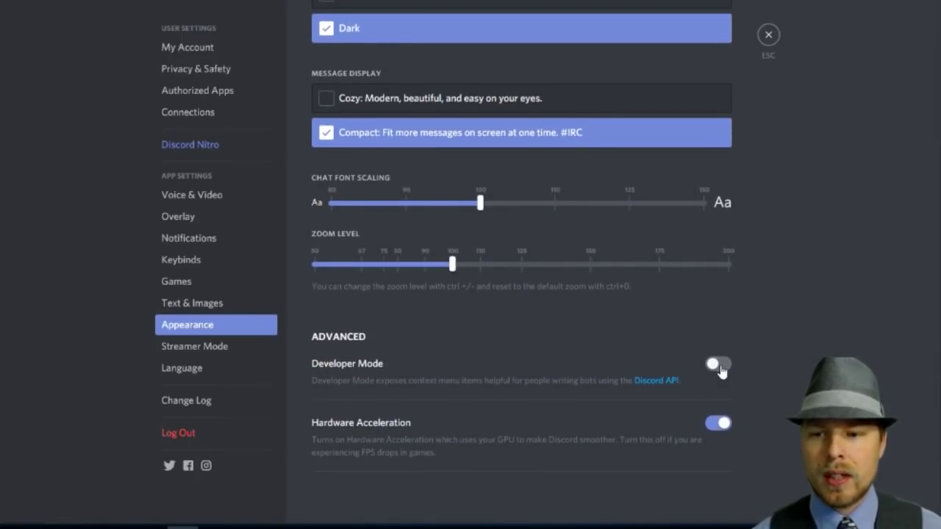
click(719, 366)
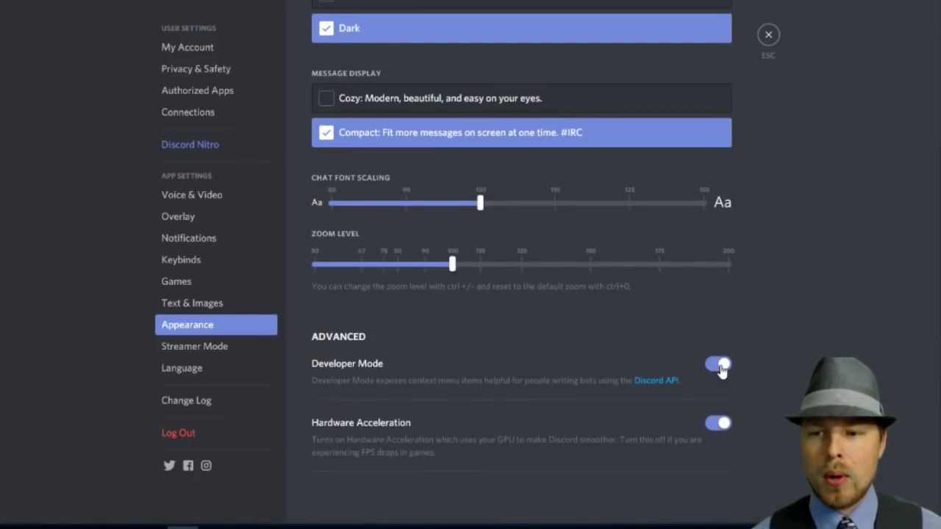
click(768, 35)
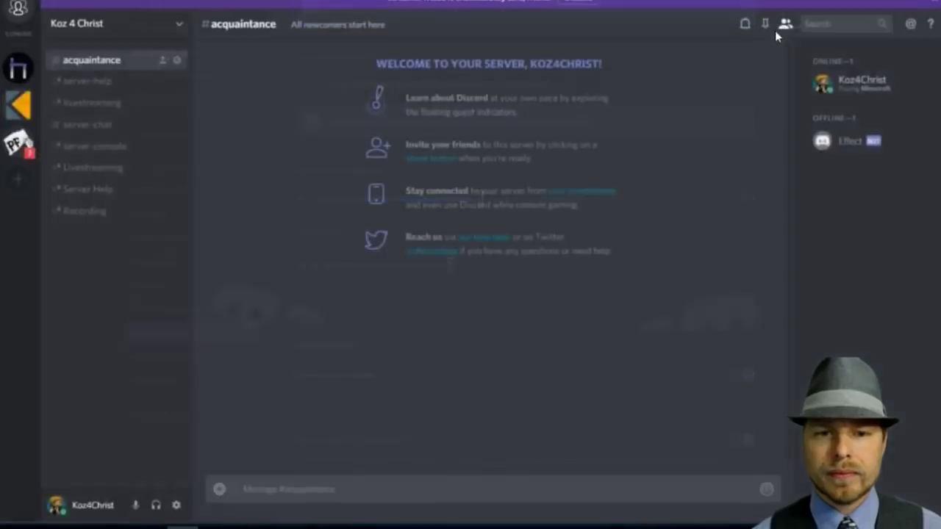
Copy the server-chat channel's ID and paste it over the zeros of the "global" channel in config.yml
right_click(103, 128)
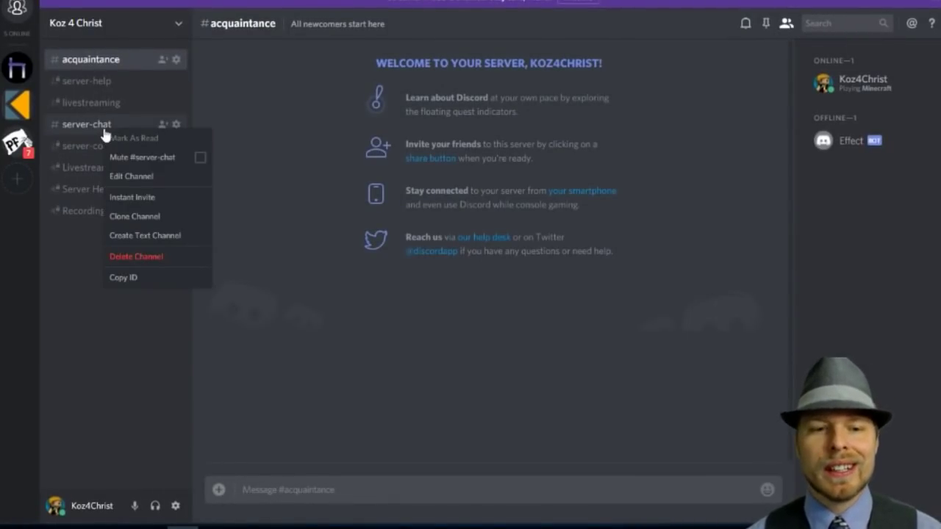
click(137, 277)
key(alt+Tab)
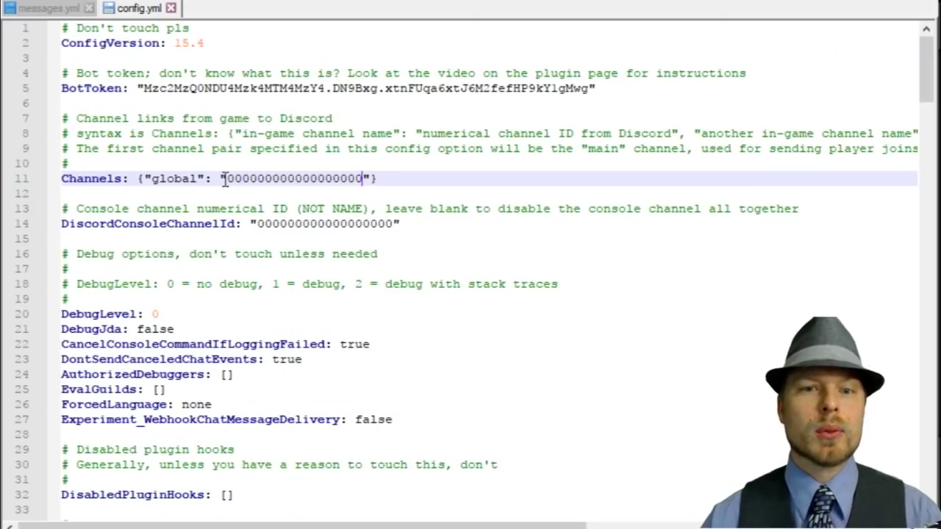
double_click(226, 178)
key(ctrl+v)
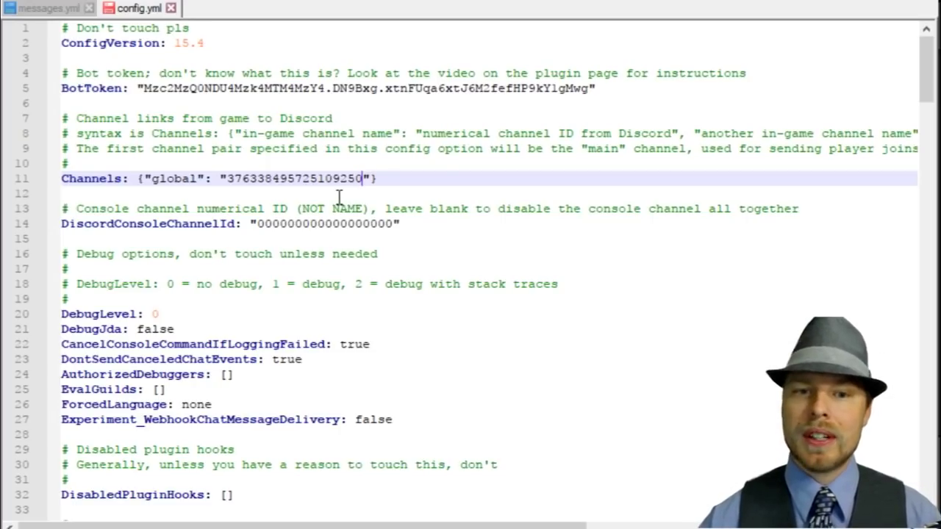
drag(197, 179, 152, 181)
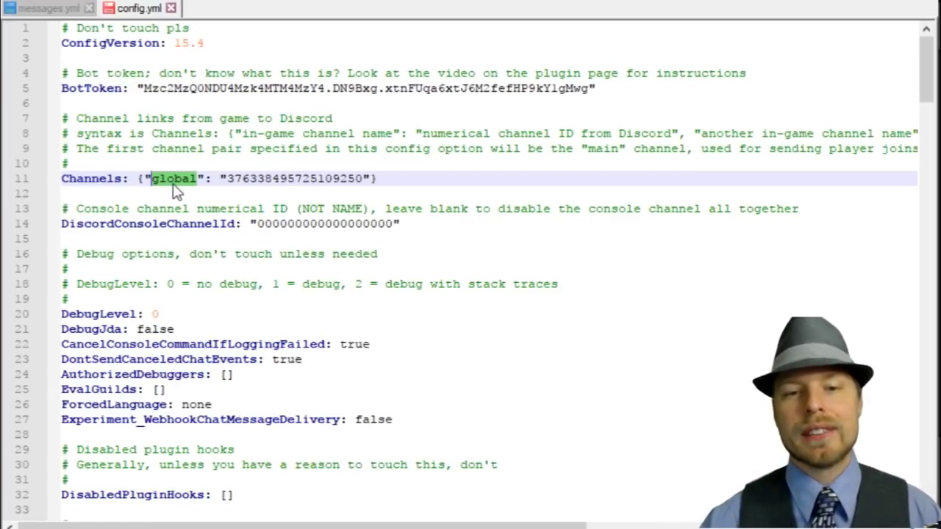
click(399, 181)
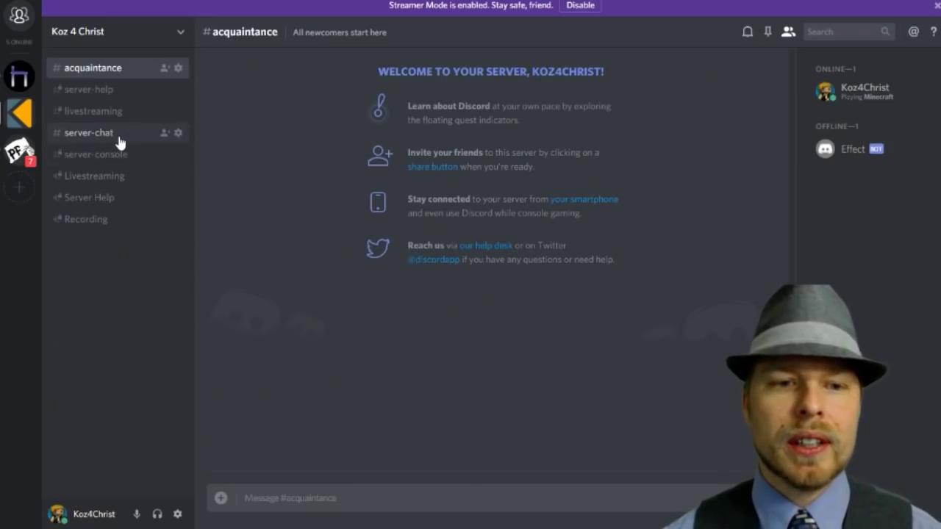
Copy the server-console channel's ID and paste it over the zeros of DiscordConsoleChannelId in config.yml
click(124, 153)
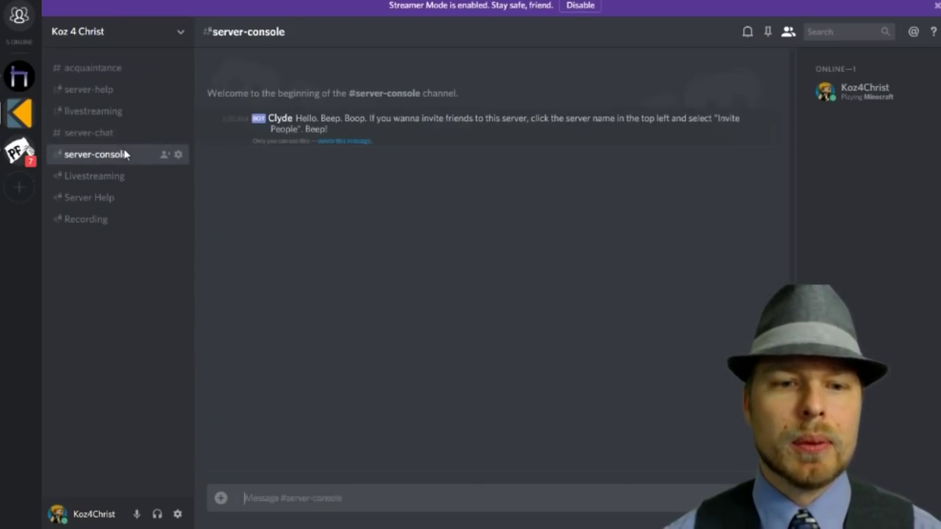
right_click(124, 155)
click(152, 301)
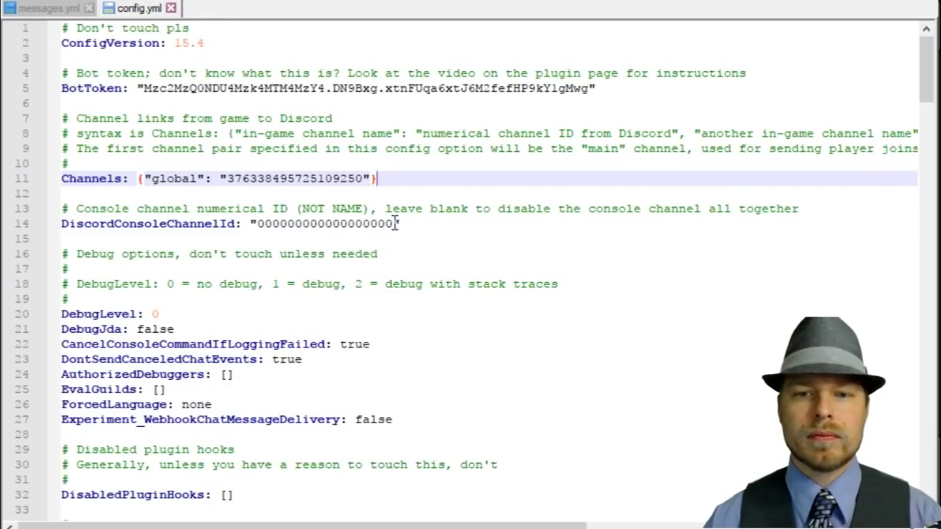
drag(396, 223, 257, 227)
key(ctrl+v)
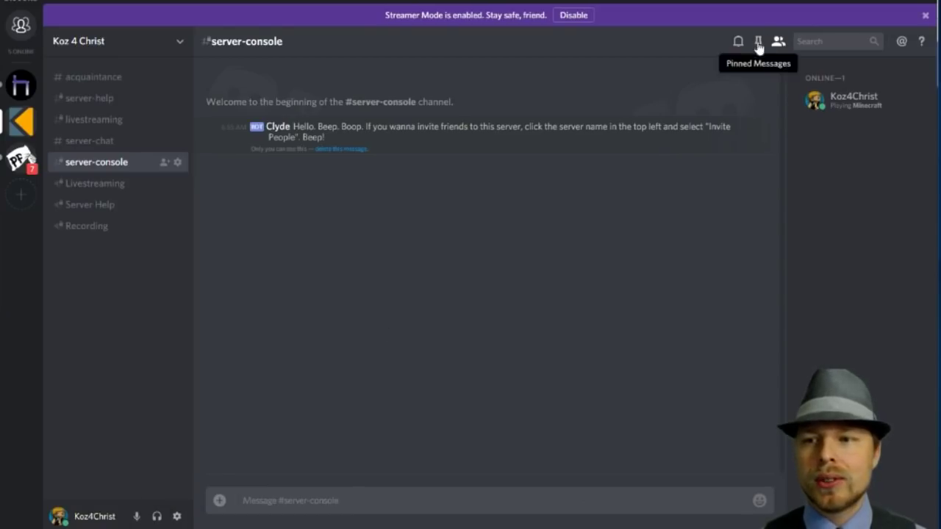
Switch to Discord and create a role named "Bot" in the Koz 4 Christ server settings
click(179, 42)
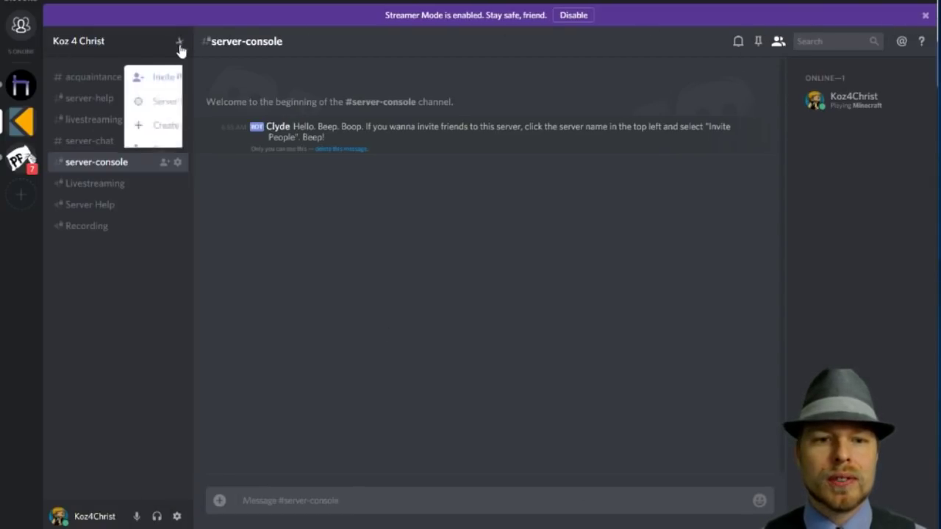
click(144, 108)
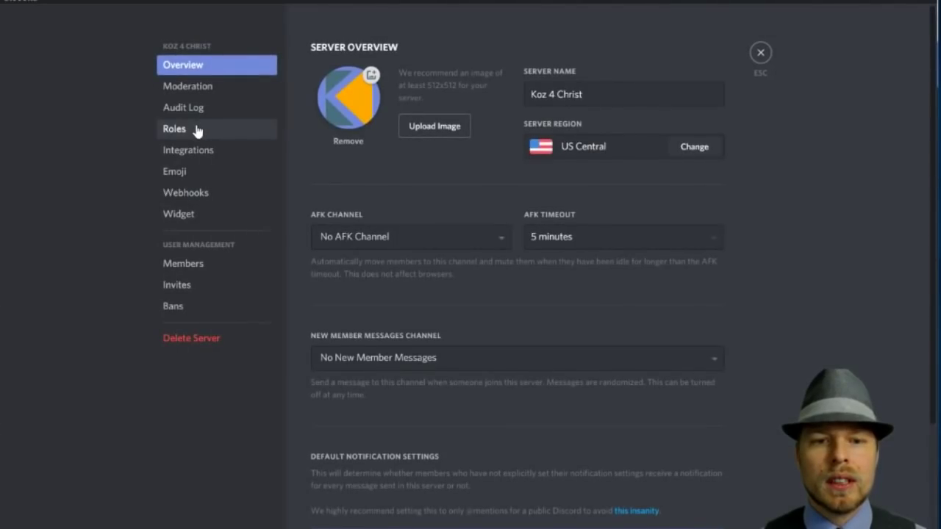
click(195, 129)
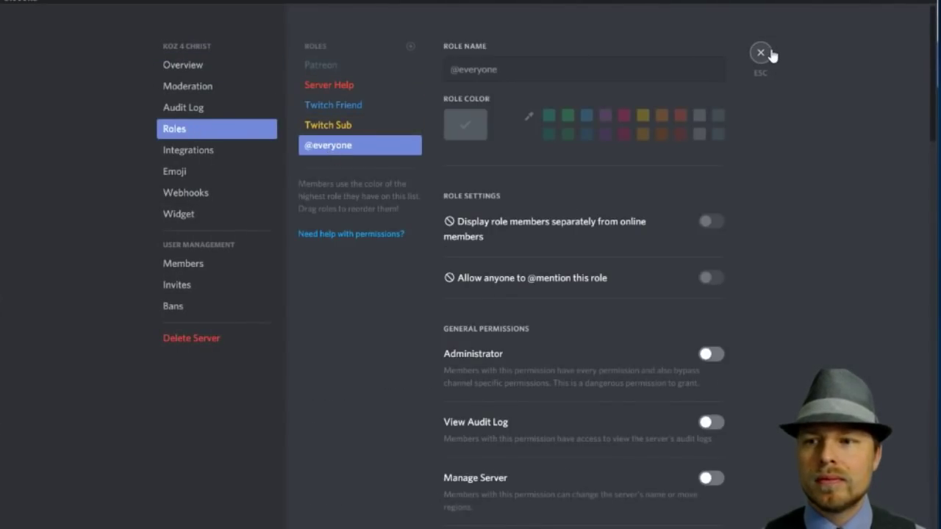
click(410, 47)
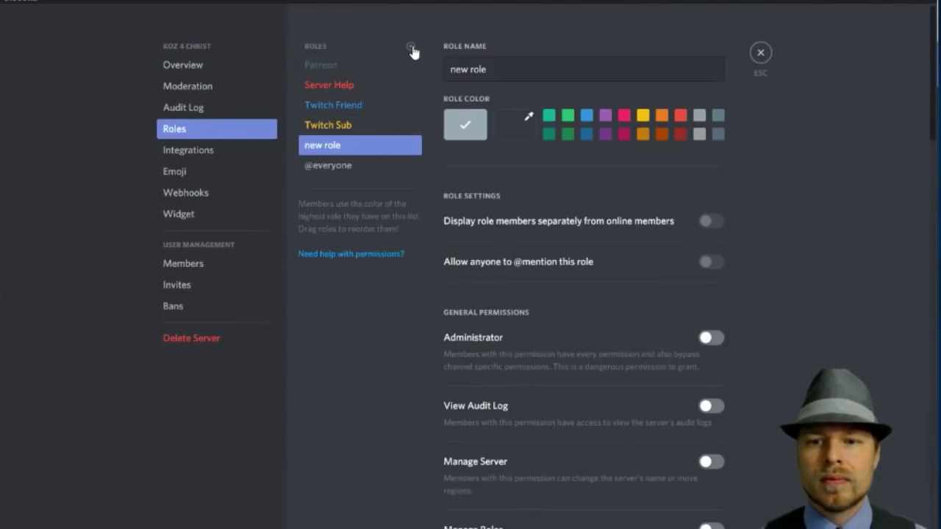
double_click(532, 72)
triple_click(532, 73)
text(Bot)
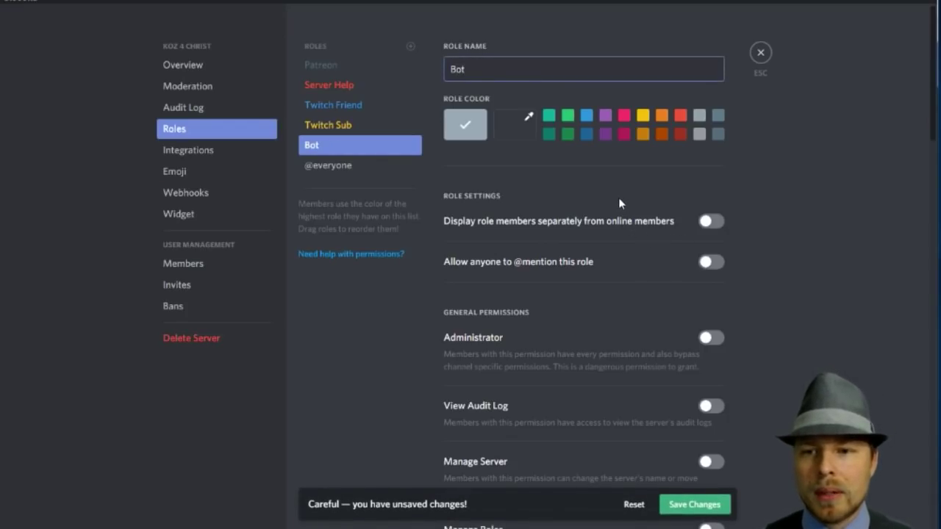
Grant the Bot role the Administrator permission, save the changes and leave the server settings
scroll(618, 197, down, 8)
scroll(618, 197, up, 8)
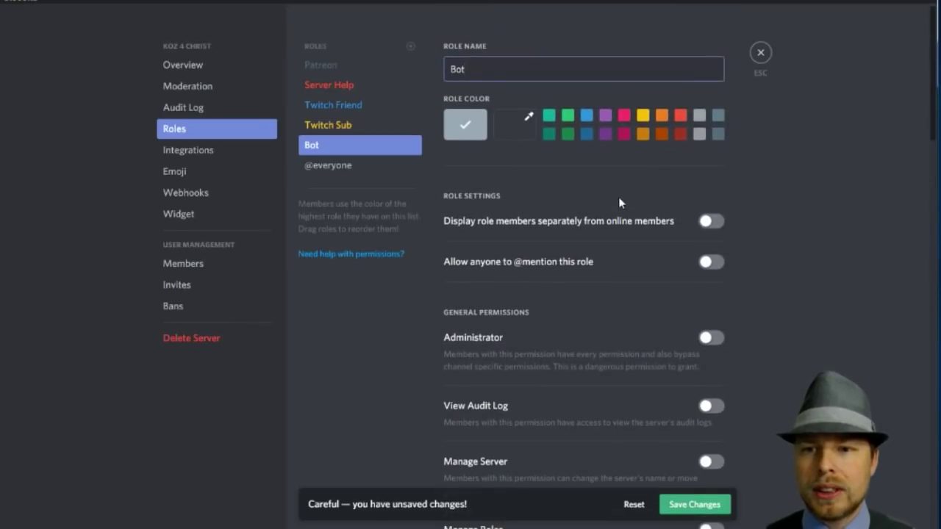
scroll(775, 199, down, 2)
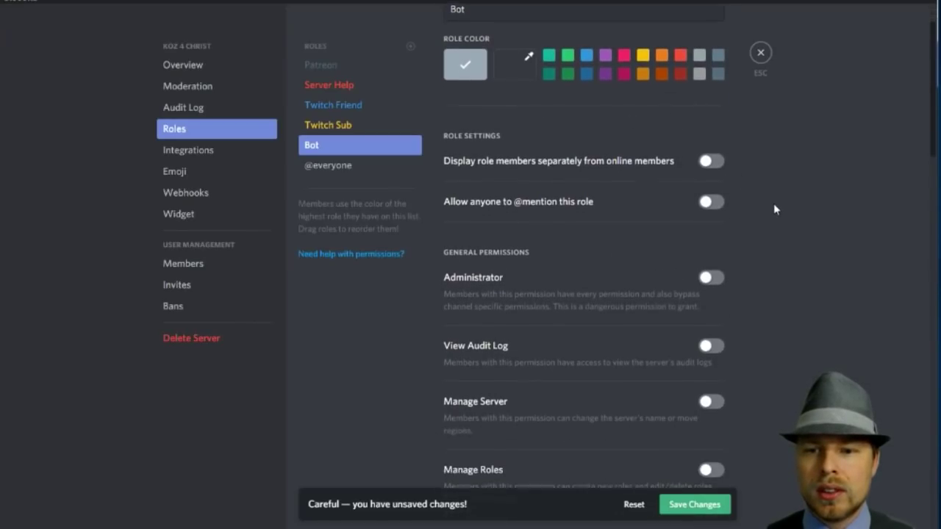
click(709, 278)
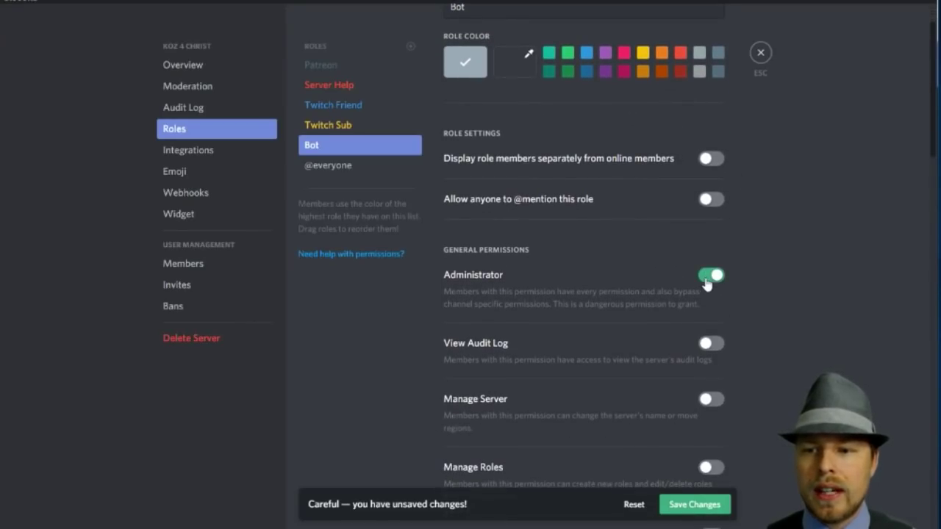
click(698, 506)
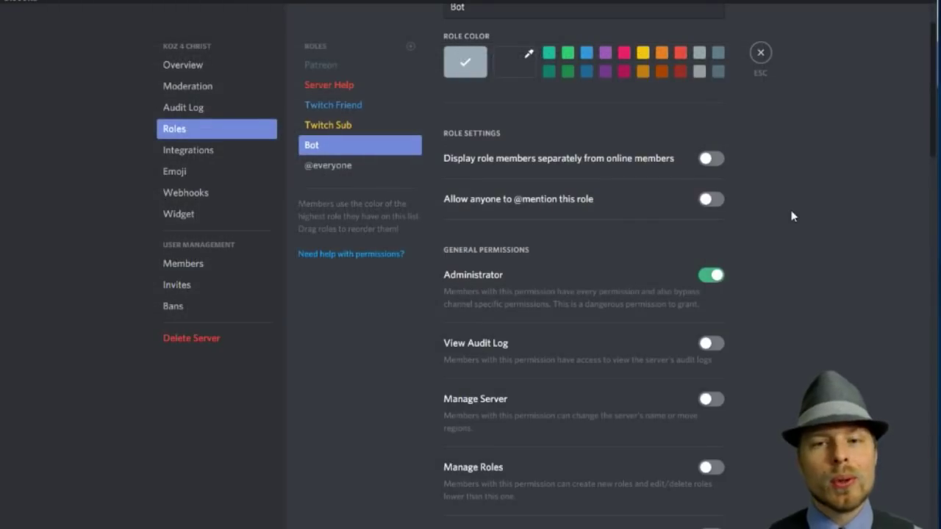
click(761, 56)
Assign the Bot role to the Effect bot from the server-chat channel's member list
click(105, 141)
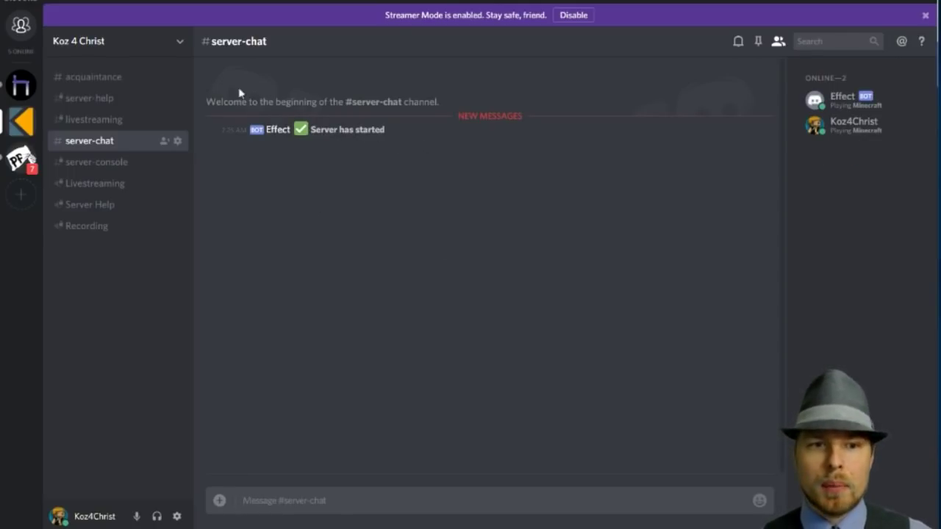
right_click(880, 106)
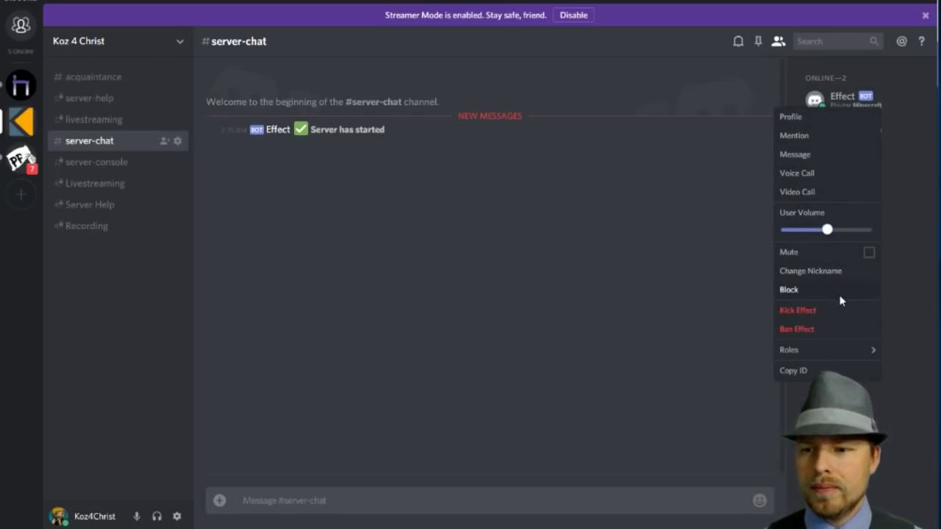
mouse_move(846, 350)
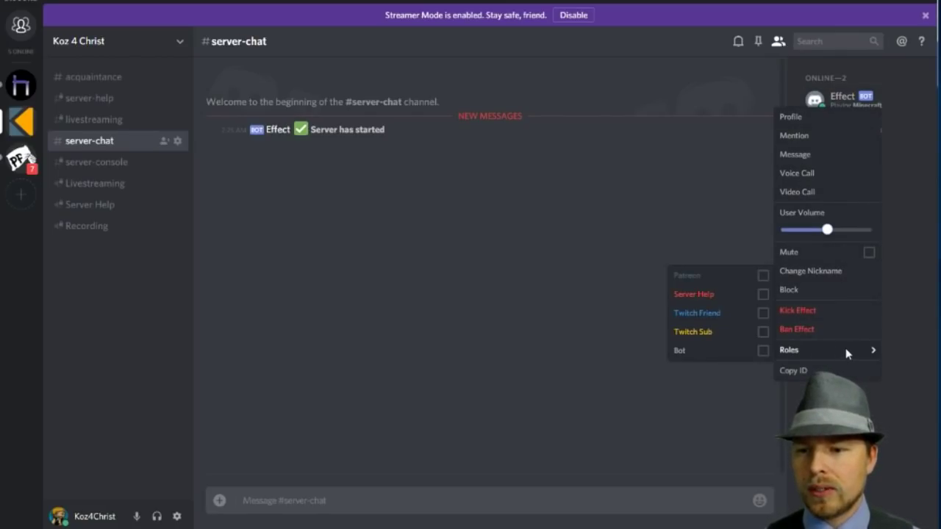
click(763, 351)
click(477, 277)
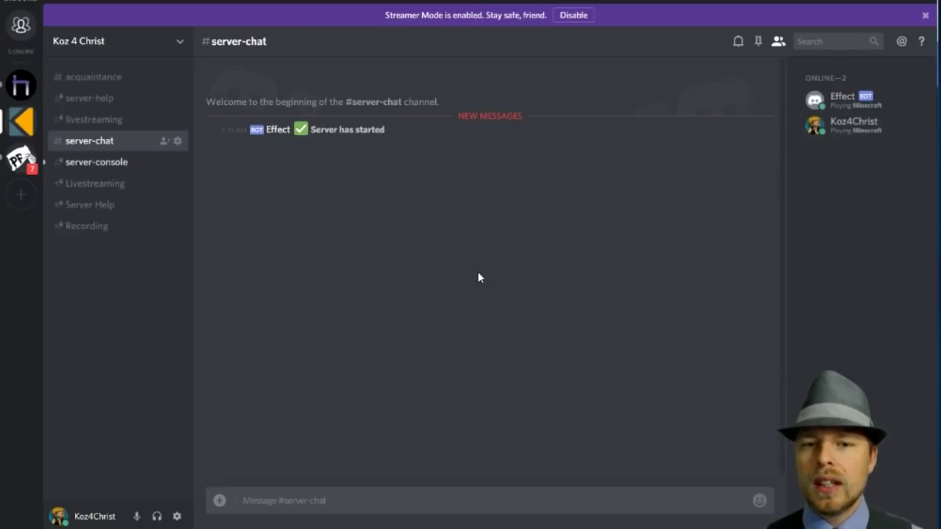
Add the Bot role to the server-console channel's permissions and close the channel settings
click(125, 163)
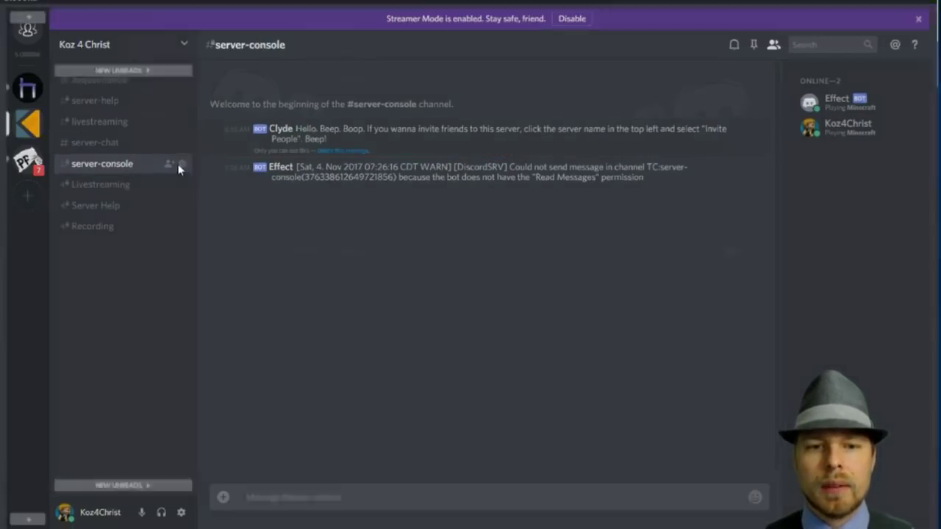
click(177, 162)
click(202, 88)
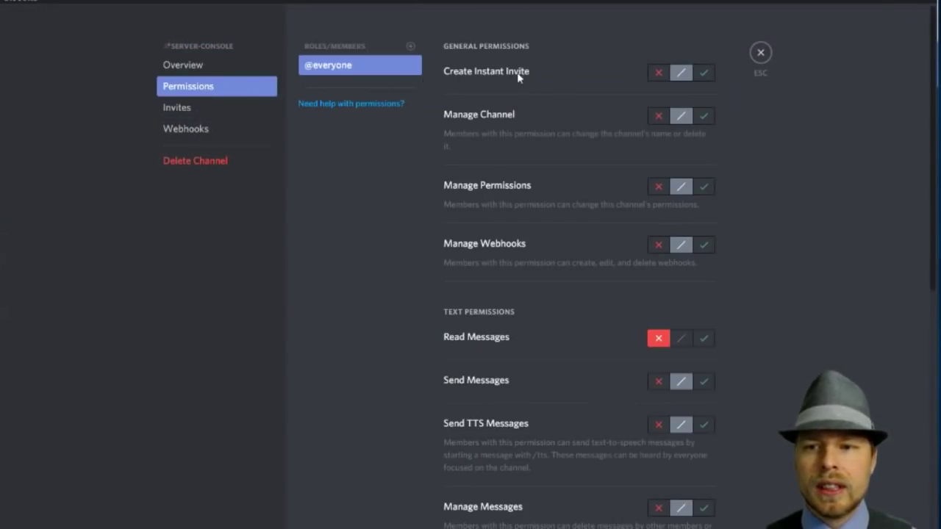
click(410, 46)
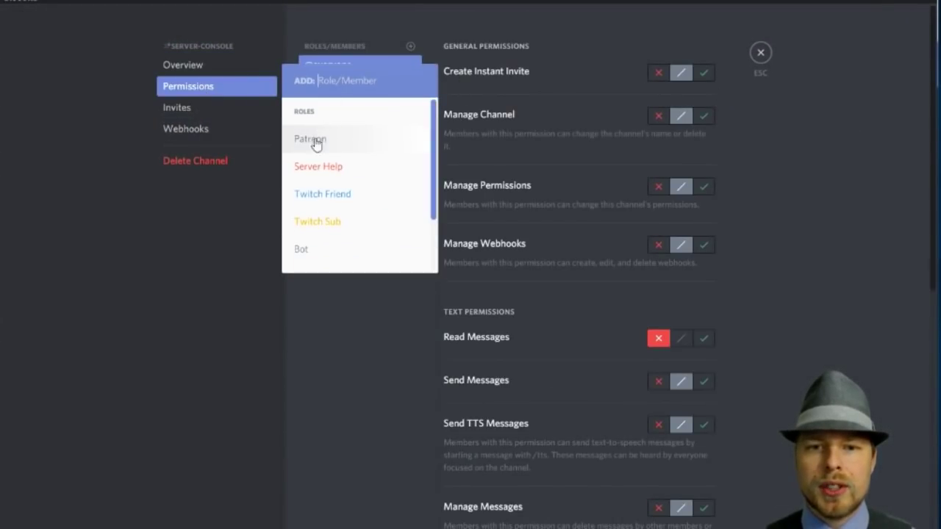
click(309, 249)
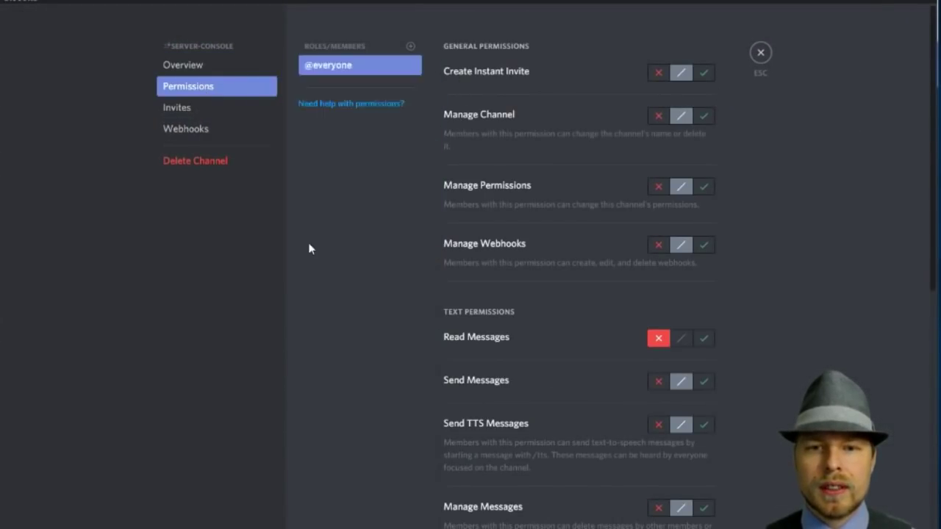
click(763, 54)
Look into the server-chat channel's settings and close them without changes
click(86, 143)
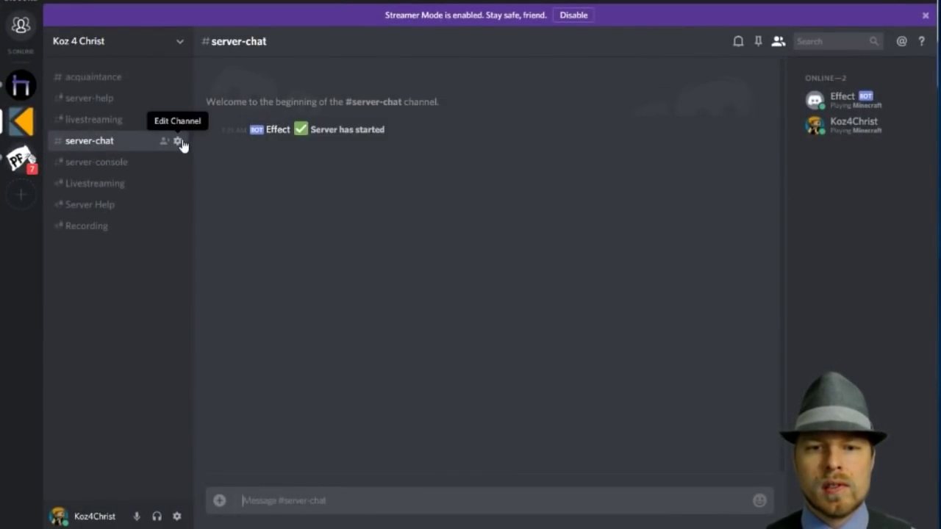
click(178, 140)
click(761, 55)
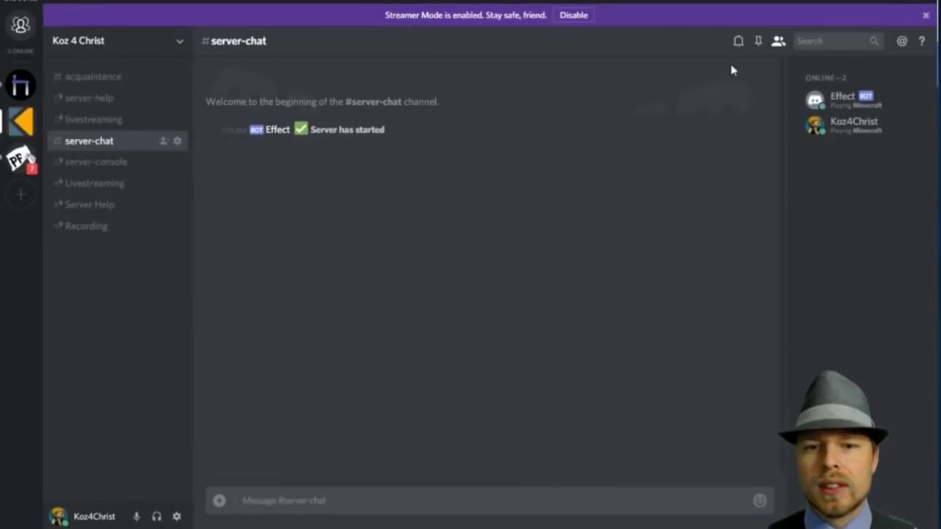
Send "test" in the server-console channel to test the link to the Minecraft console and check the response
click(94, 167)
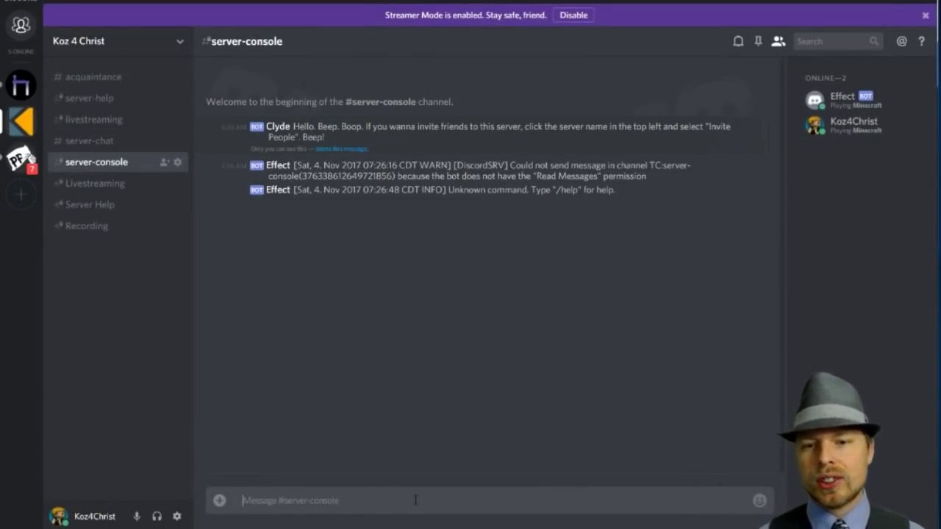
text(test)
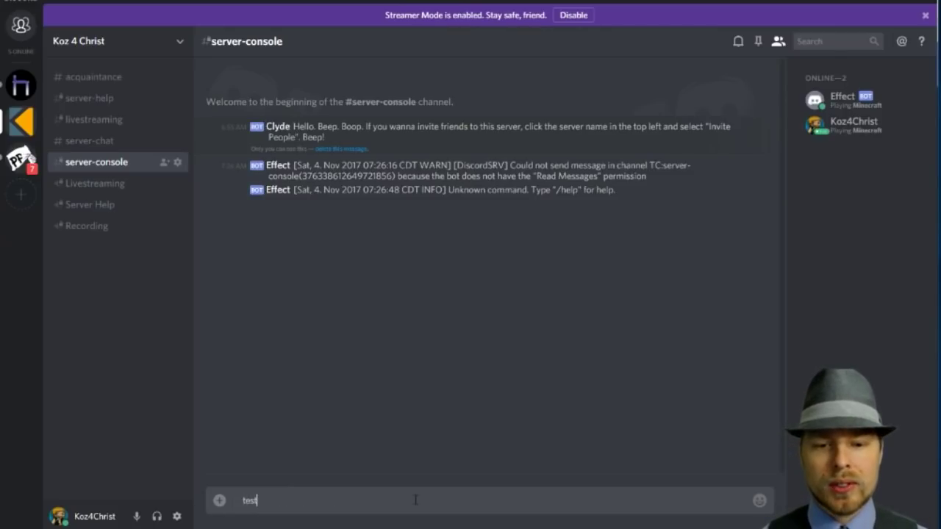
key(Return)
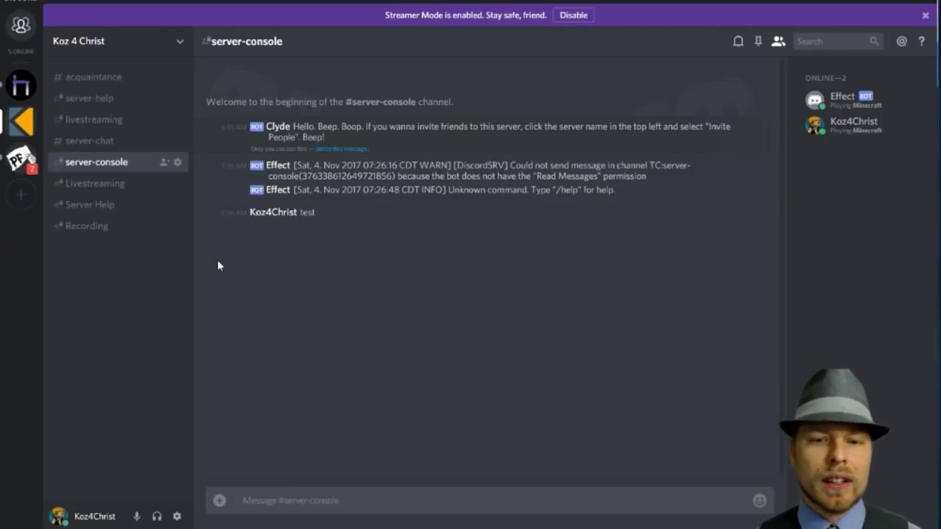
key(alt+Tab)
click(521, 224)
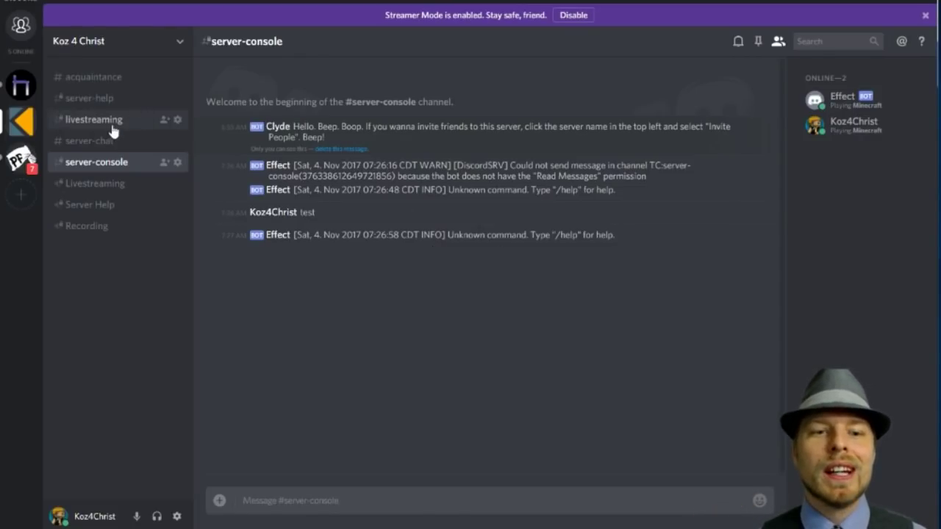
Open the server-chat channel and examine the chat message relayed from Minecraft by highlighting it
click(89, 140)
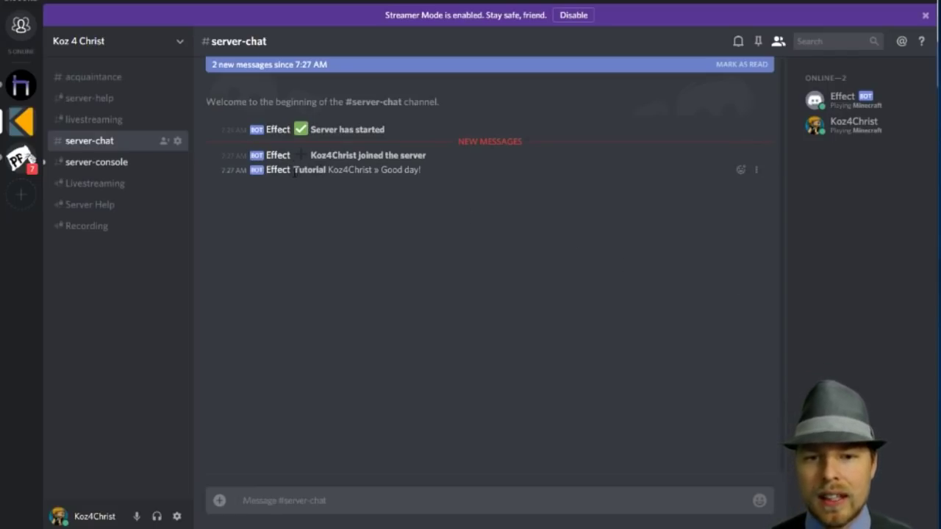
drag(294, 171, 425, 171)
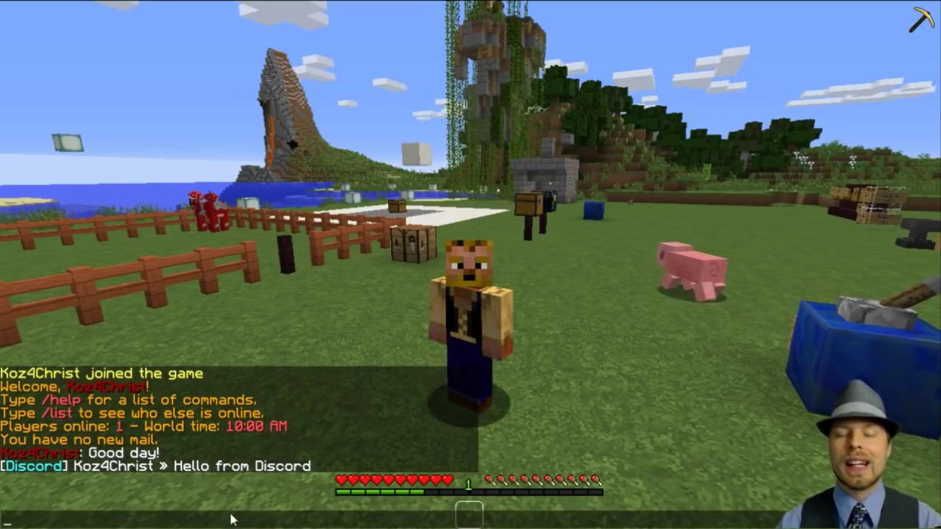
Switch to Minecraft and run the /discord command in the in-game chat
text(/)
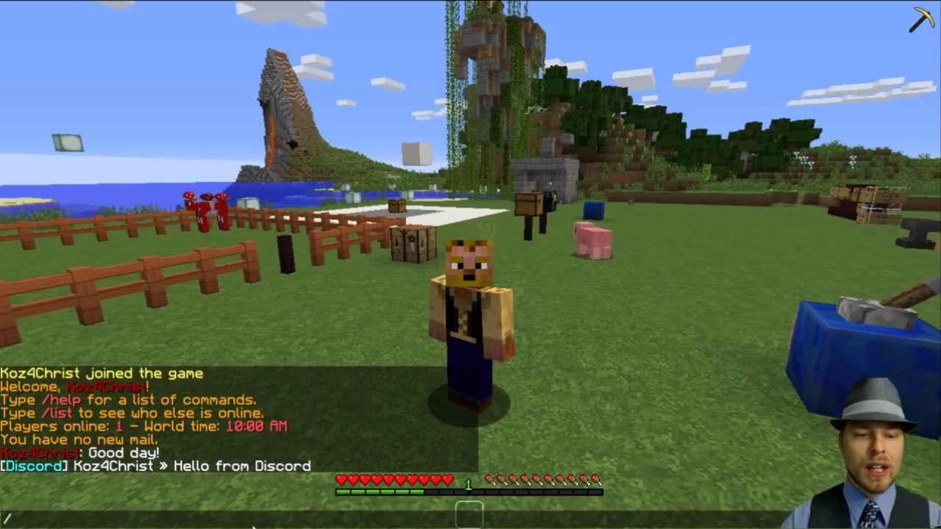
text(discord)
key(Return)
Run "/discord ?" in the in-game chat, review the DiscordSRV command help and close the chat
key(t)
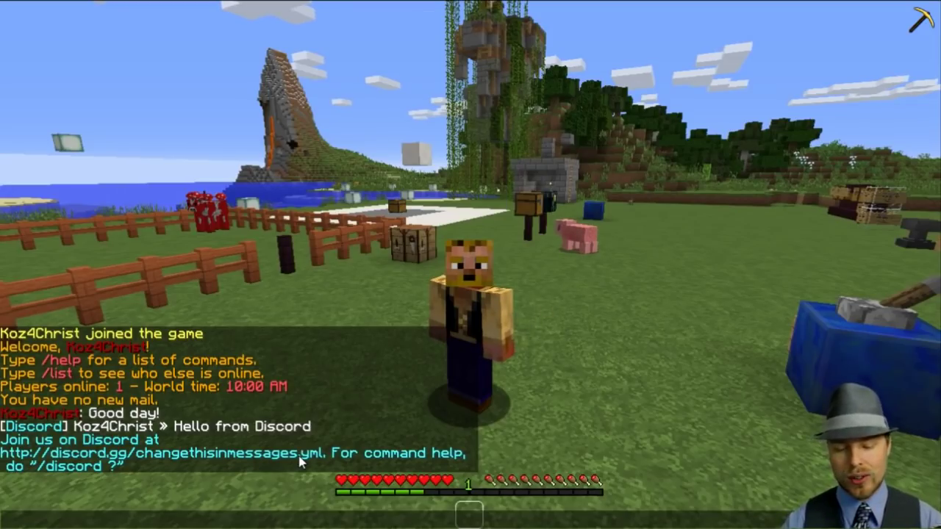
text(/discord)
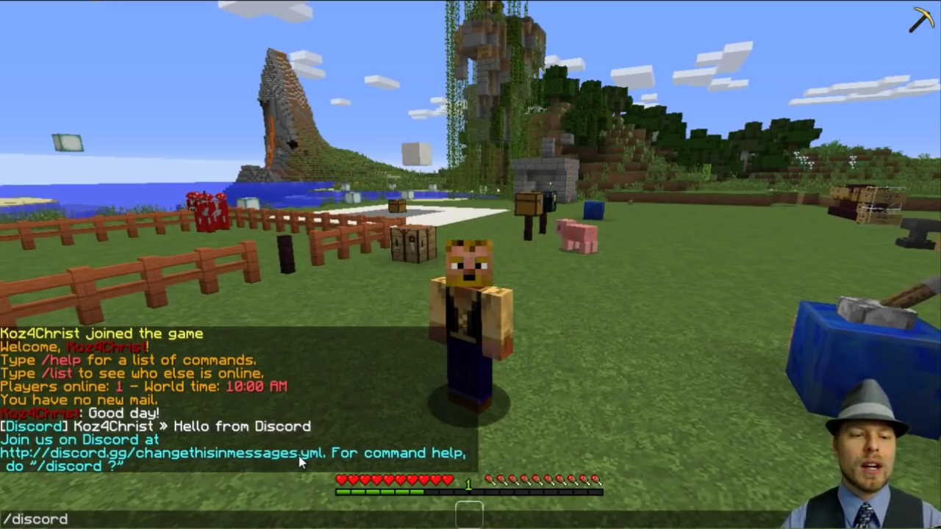
text( ?)
key(Return)
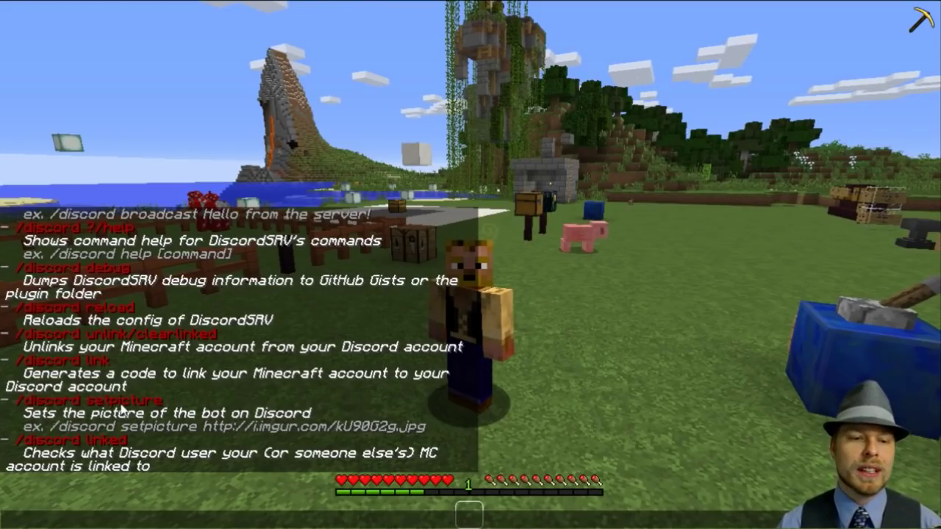
scroll(228, 411, up, 1)
scroll(257, 372, down, 1)
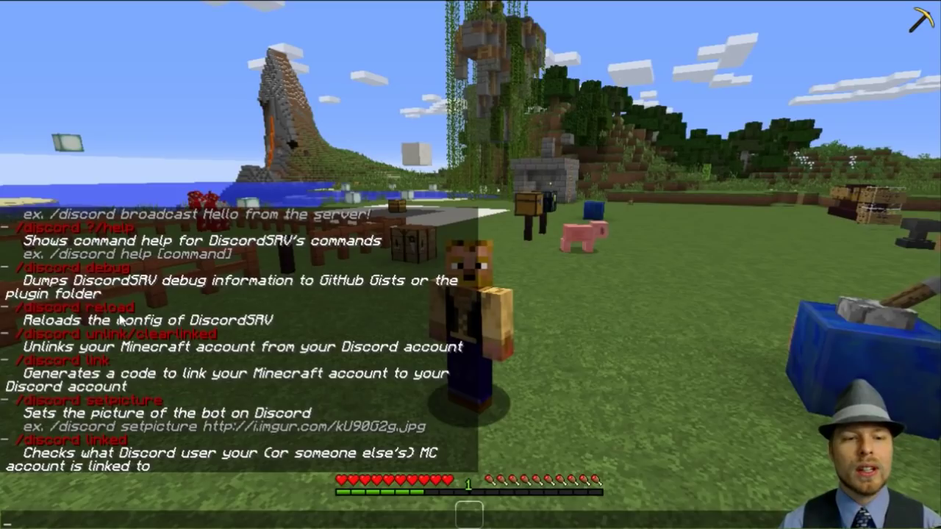
key(Escape)
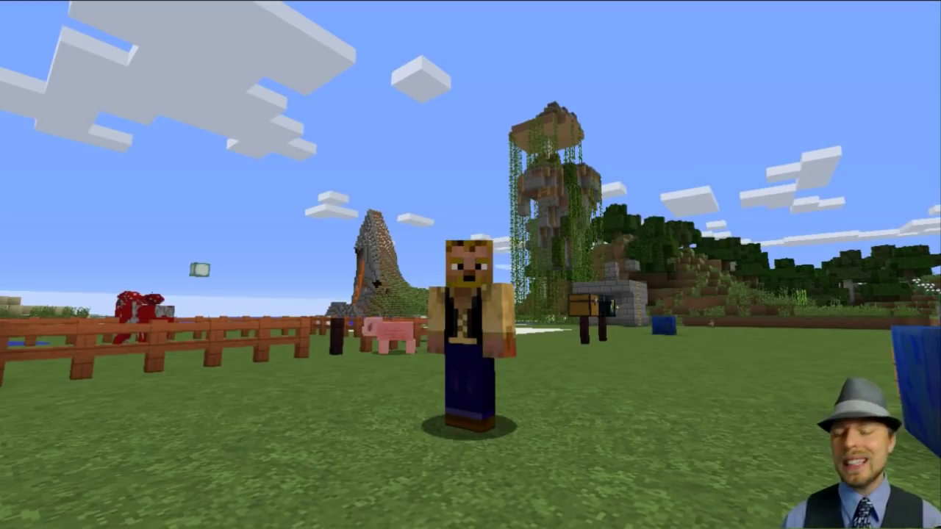
mouse_move(470, 264)
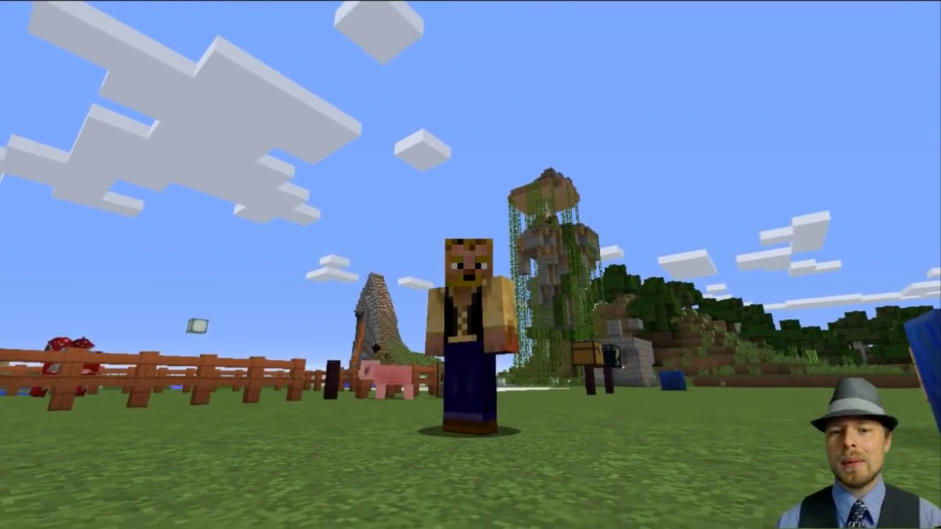